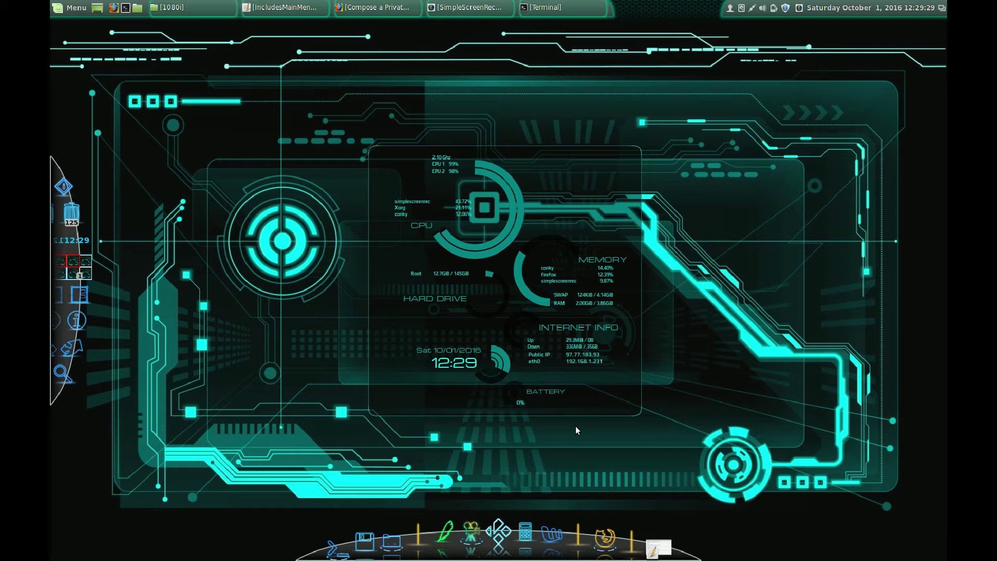
# Step: Launch Kodi from the dock icon so it loads the Star Wars home screen
pyautogui.click(495, 524)
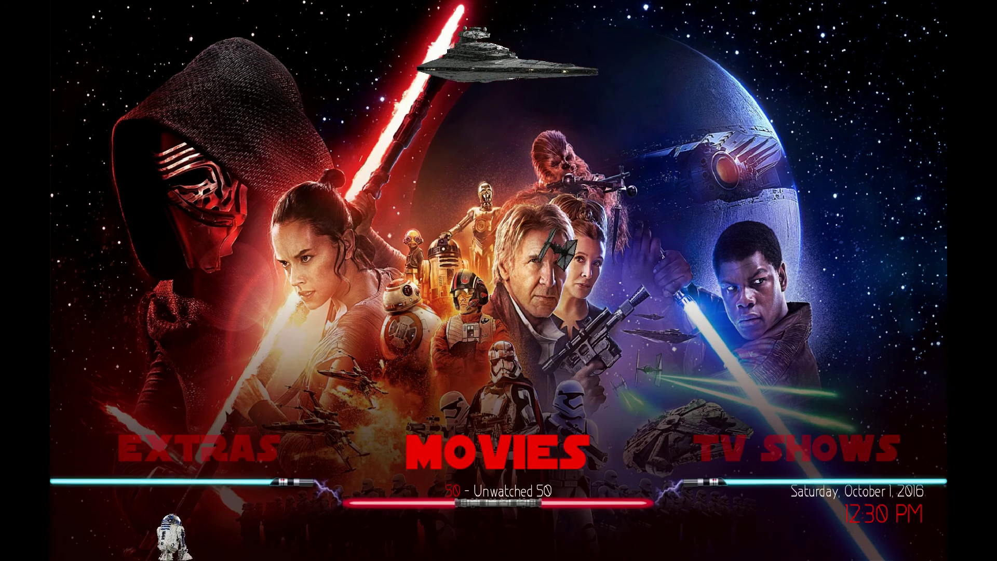
# Step: Move from Movies to Settings and open Skin Settings to reach the Appearance options
pyautogui.press('Left')
pyautogui.press('Left')
pyautogui.press('Left')
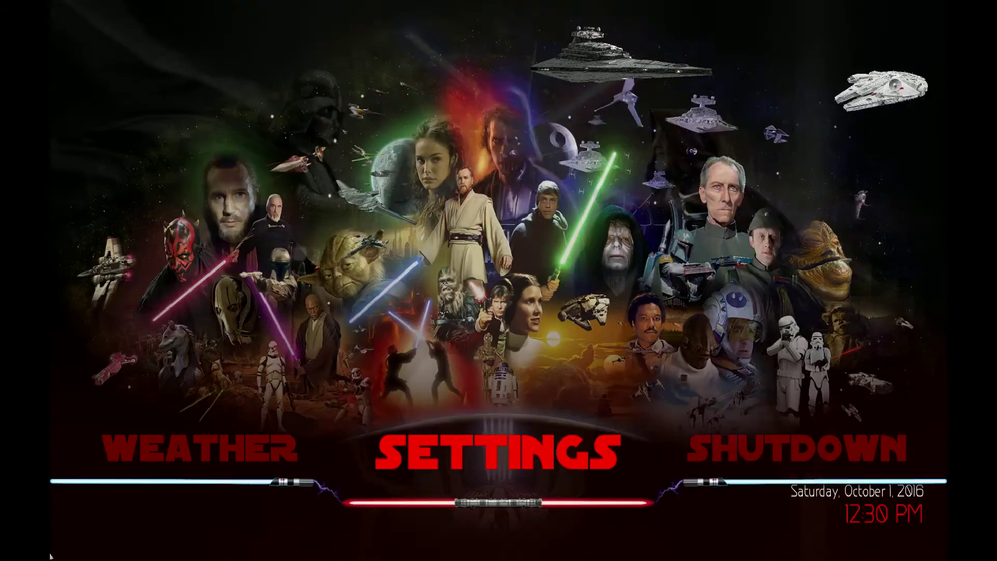
pyautogui.press('Down')
pyautogui.press('Right')
pyautogui.press('Right')
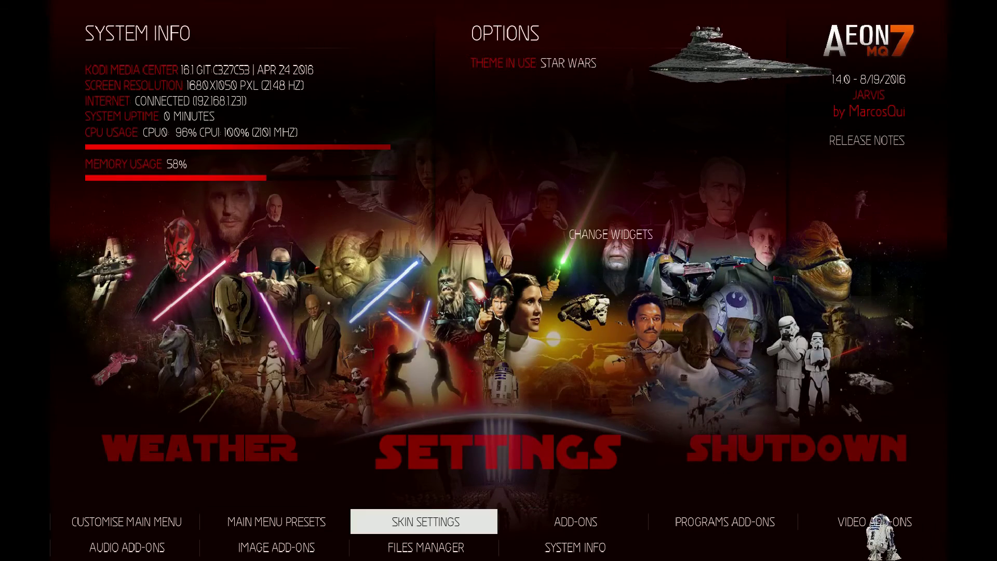
pyautogui.press('Return')
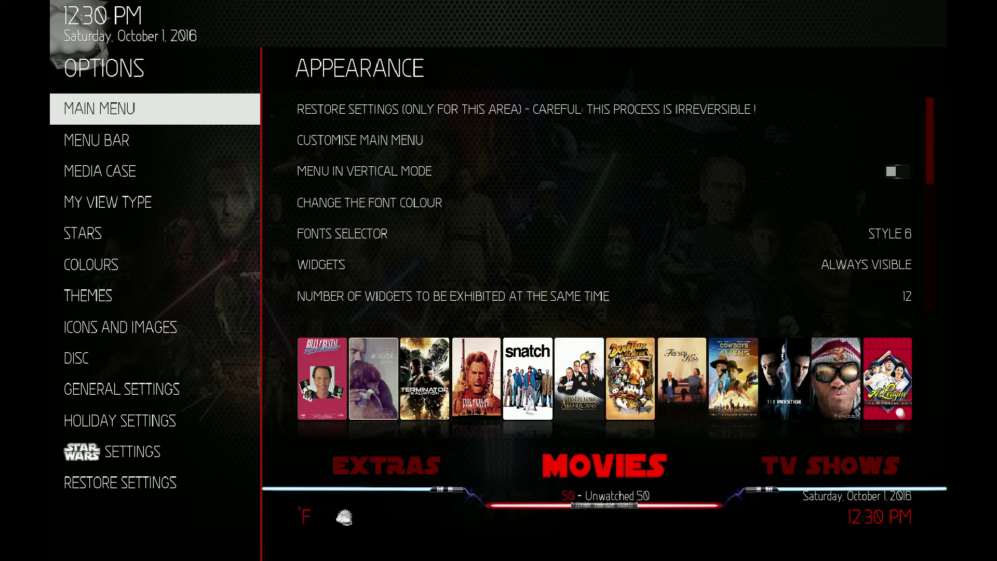
# Step: Select MENU BAR in the skin's left Options list
pyautogui.click(97, 139)
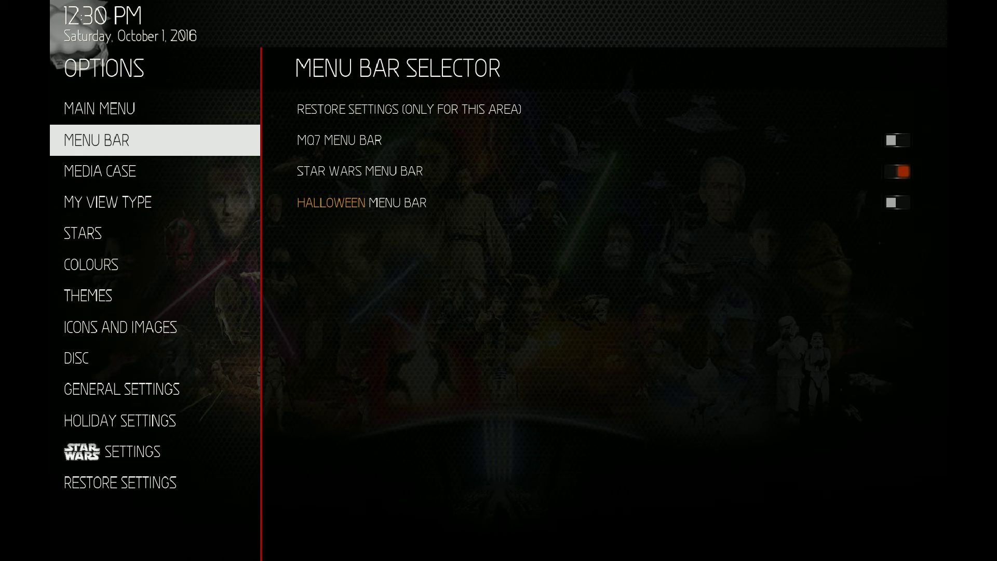
# Step: Turn on the M07 MENU BAR in place of Star Wars, then exit to the home screen
pyautogui.press('Right')
pyautogui.press('Down')
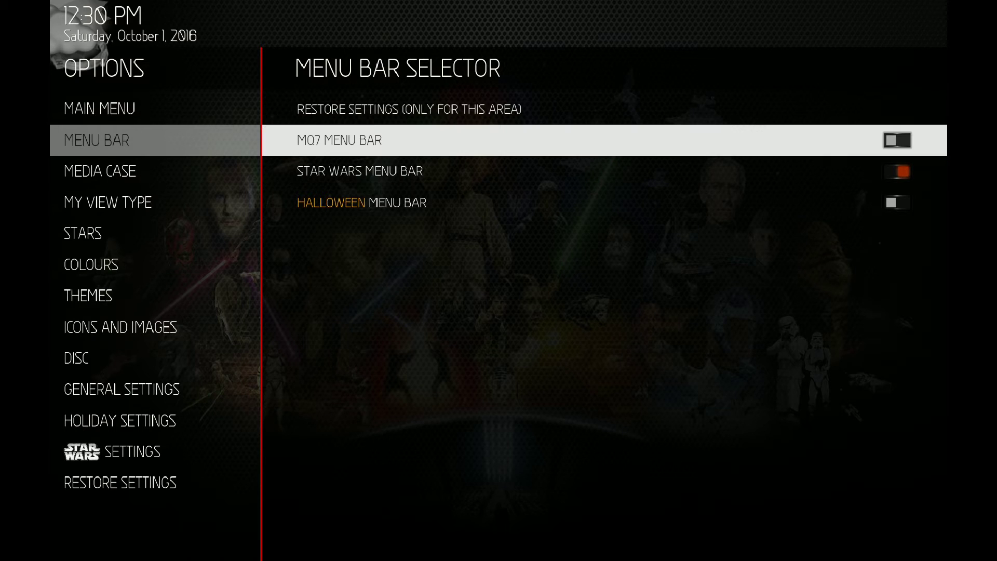
pyautogui.press('Down')
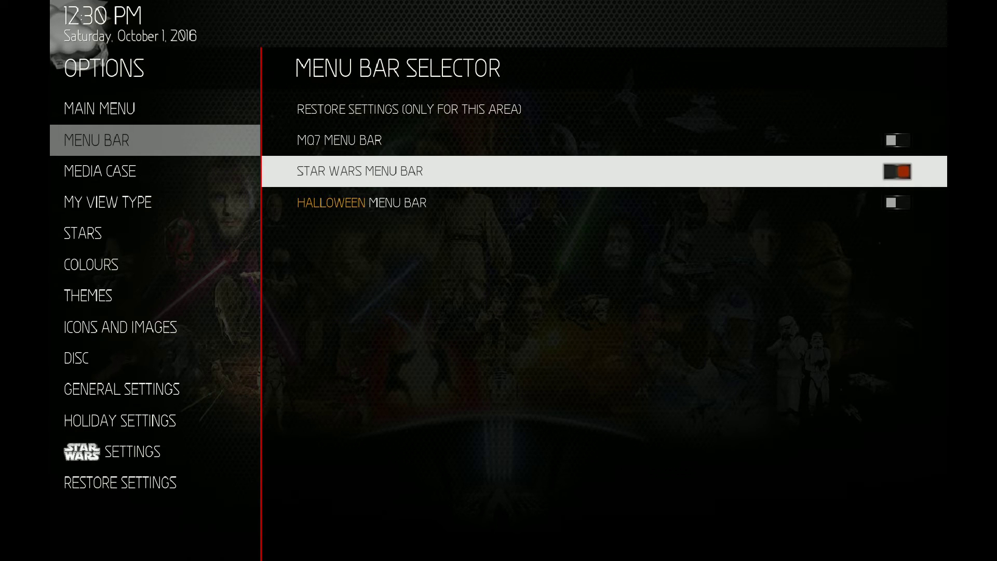
pyautogui.press('Up')
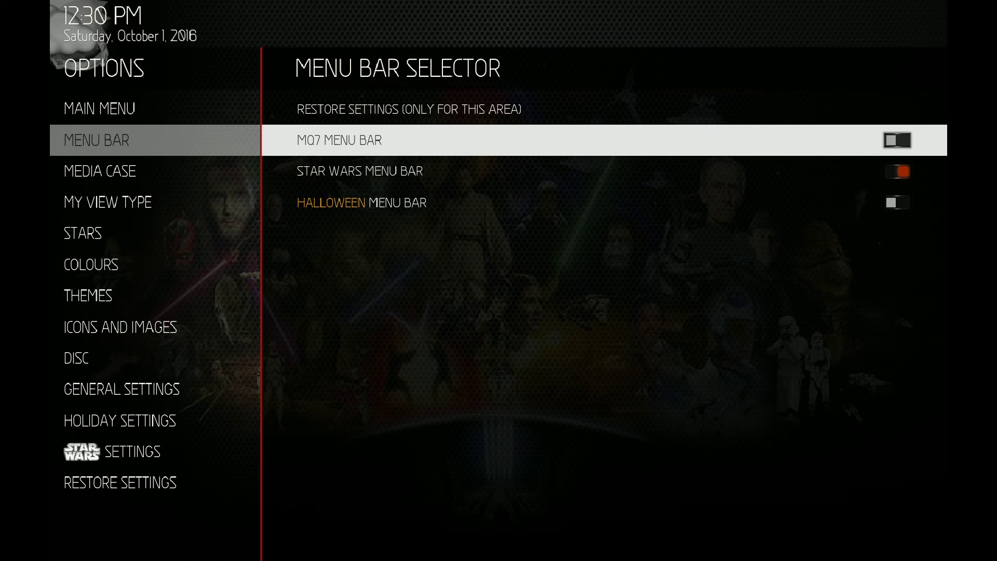
pyautogui.press('Return')
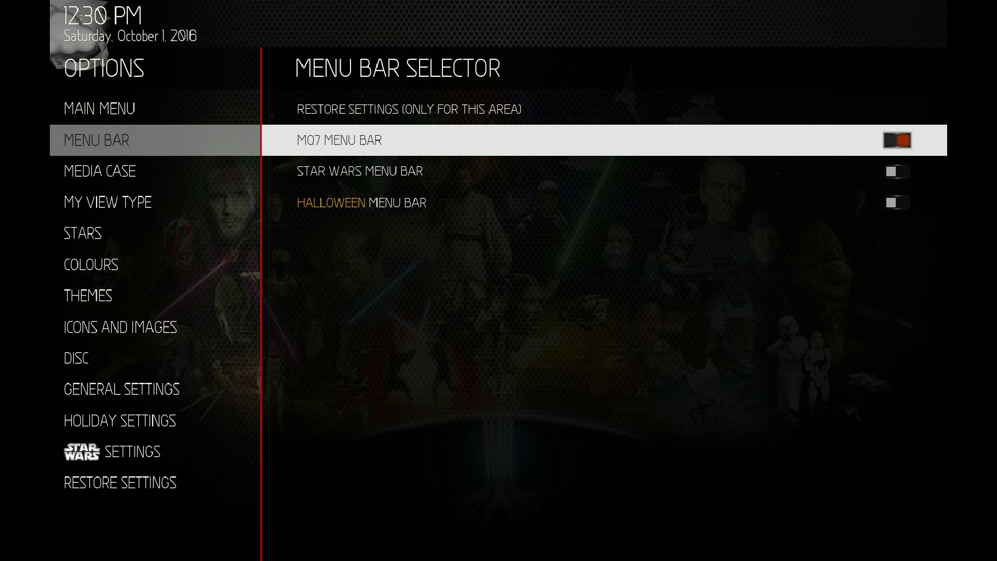
pyautogui.press('Escape')
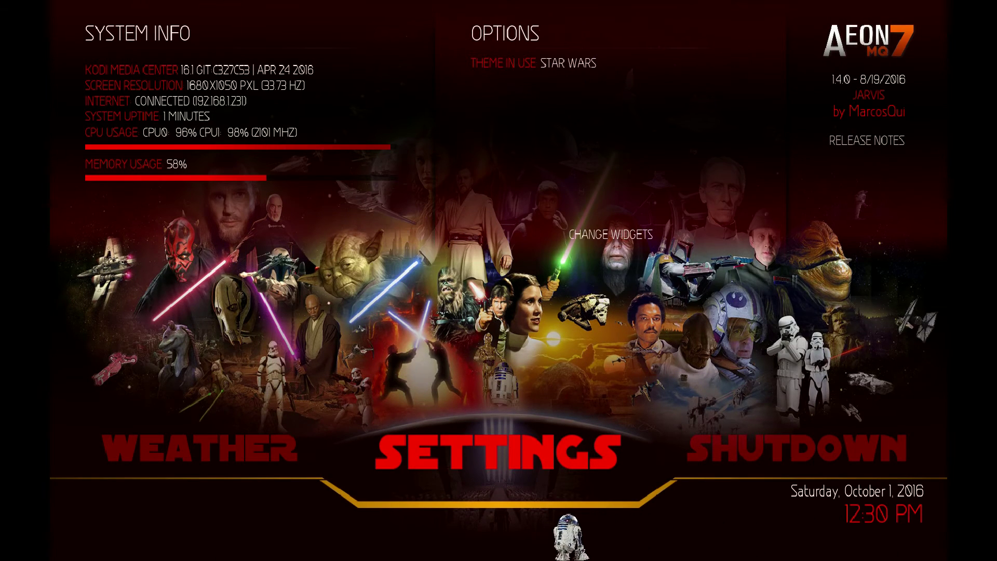
# Step: Reopen Skin Settings from the SETTINGS submenu on the M07-styled home screen
pyautogui.press('Down')
pyautogui.press('Up')
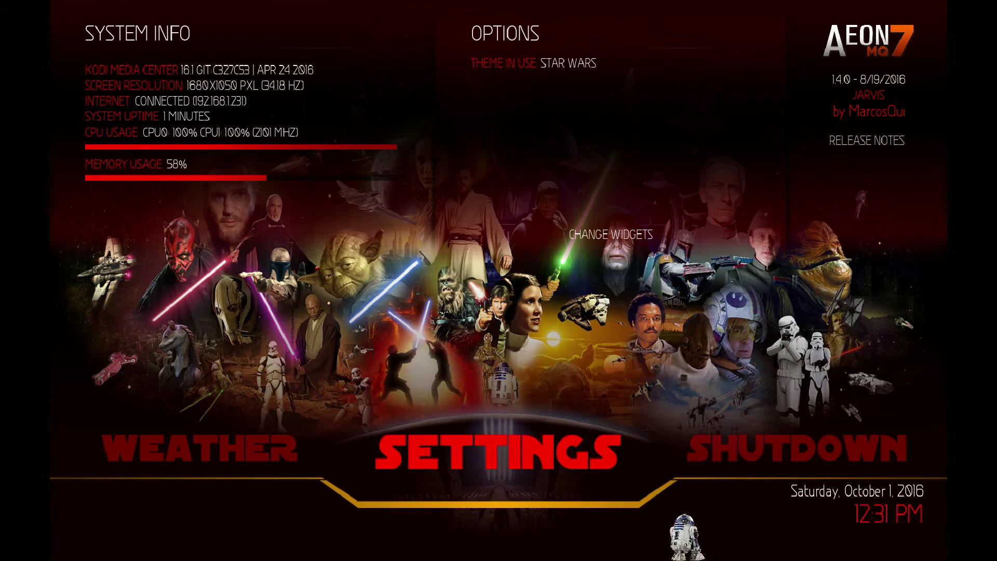
pyautogui.press('Left')
pyautogui.press('Right')
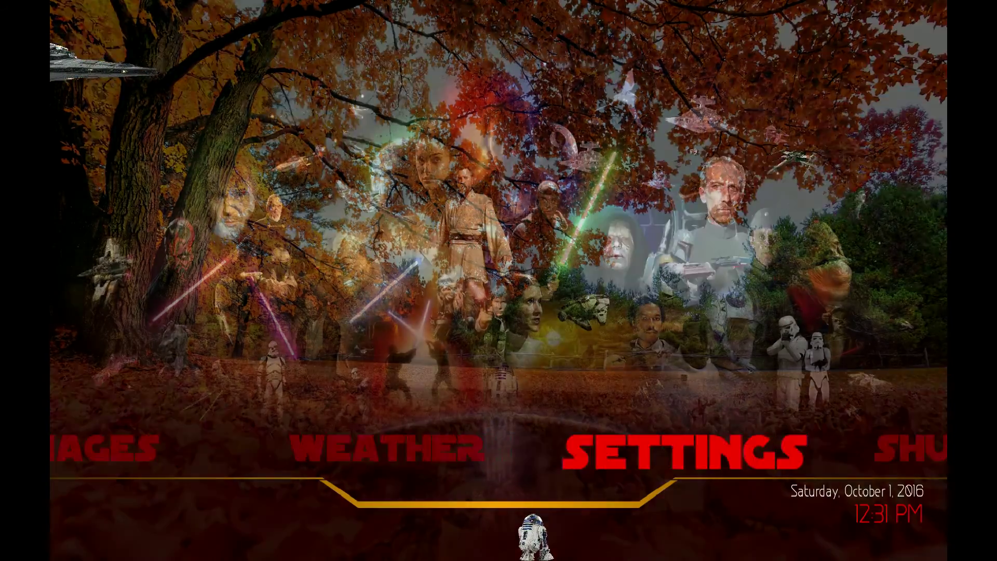
pyautogui.press('Down')
pyautogui.press('Right')
pyautogui.press('Left')
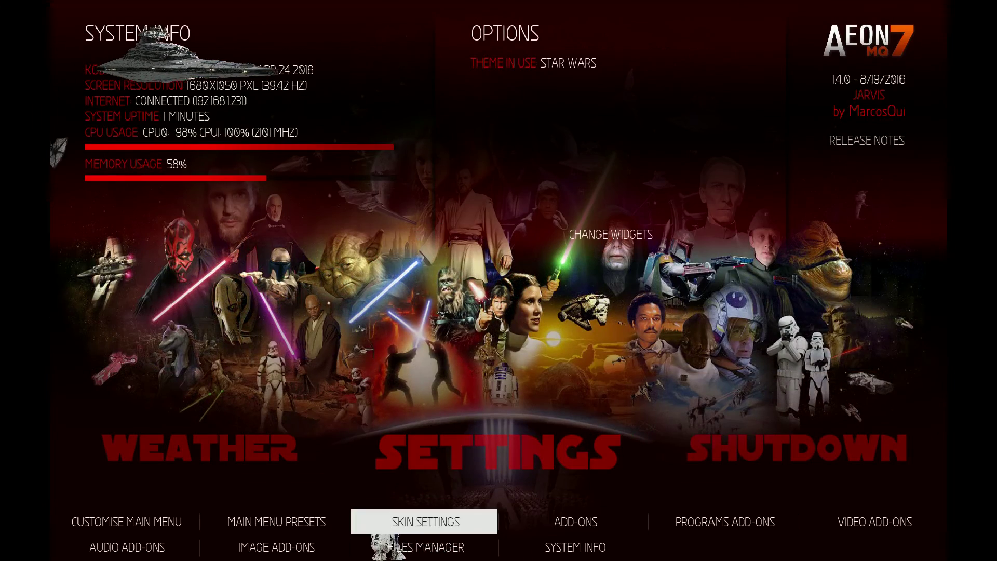
pyautogui.press('Return')
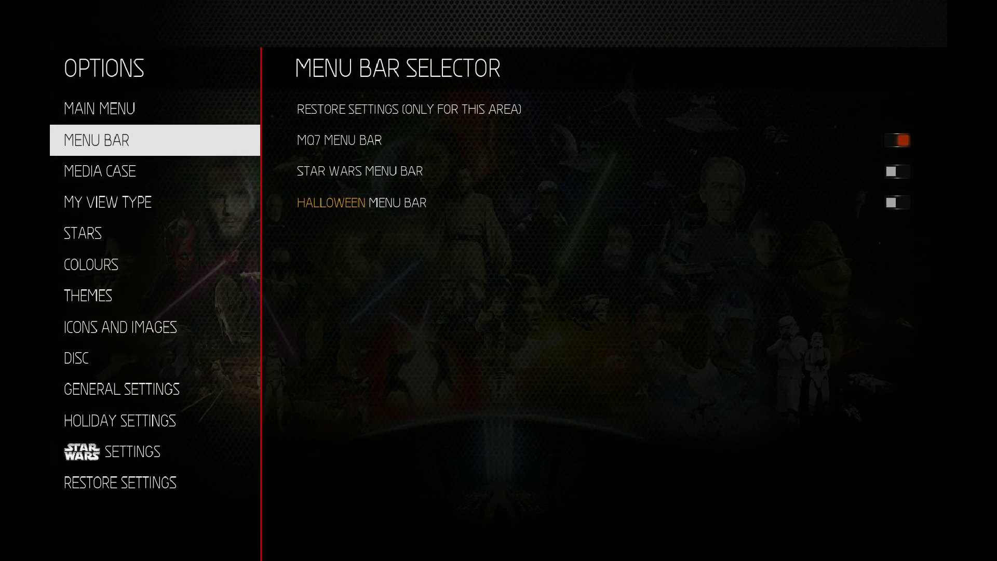
# Step: Switch the menu bar from M07 back to STAR WARS MENU BAR and preview it under Appearance
pyautogui.press('Up')
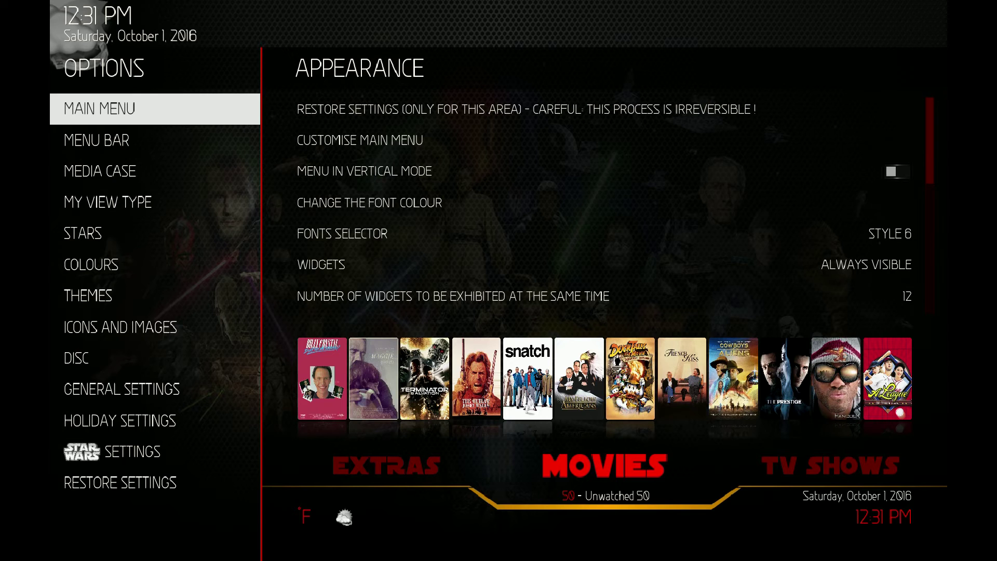
pyautogui.press('Down')
pyautogui.press('Right')
pyautogui.press('Down')
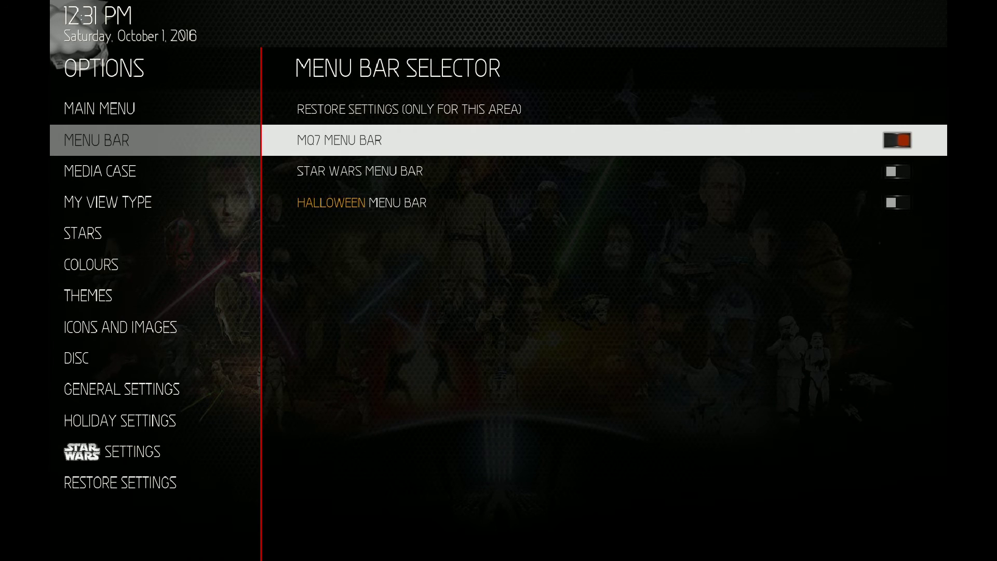
pyautogui.press('Down')
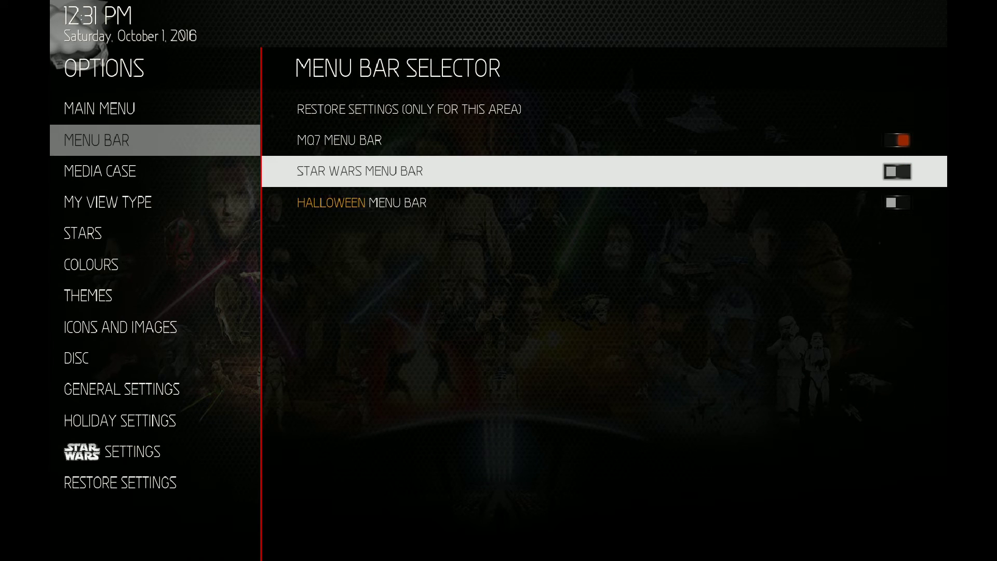
pyautogui.press('Return')
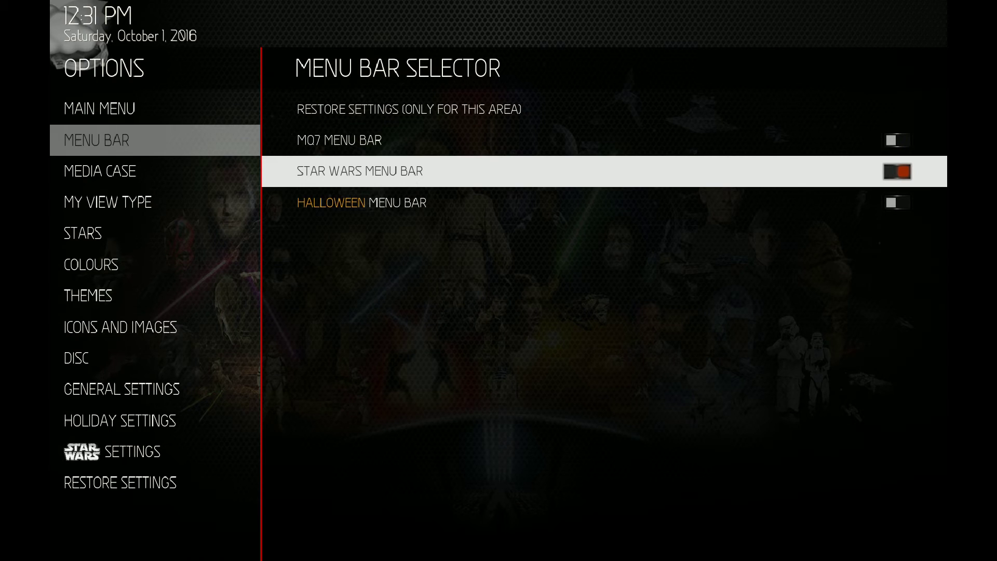
pyautogui.press('Left')
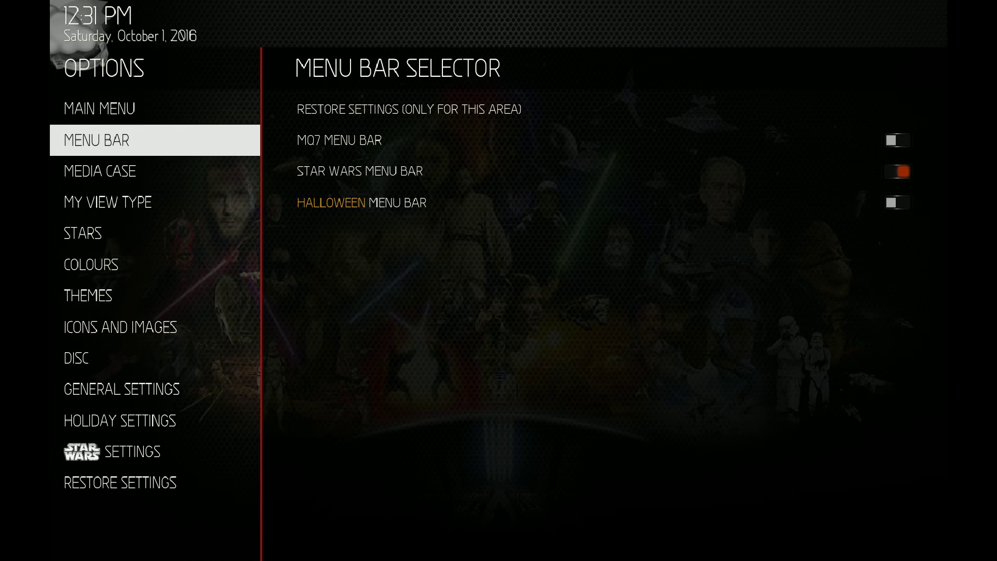
pyautogui.press('Up')
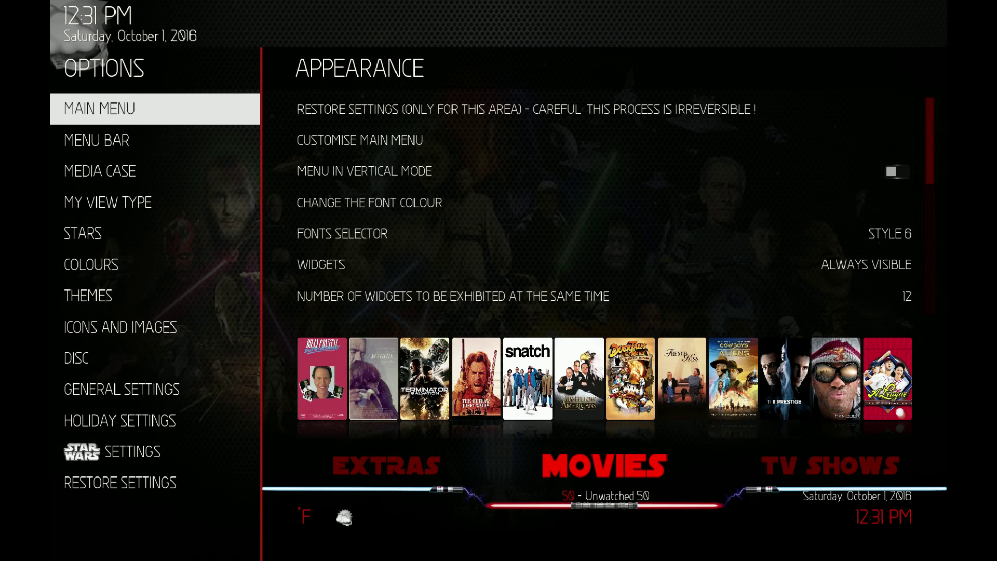
# Step: Browse the menu bar list from STAR WARS to HALLOWEEN and M07, leaving Star Wars on
pyautogui.press('Down')
pyautogui.press('Right')
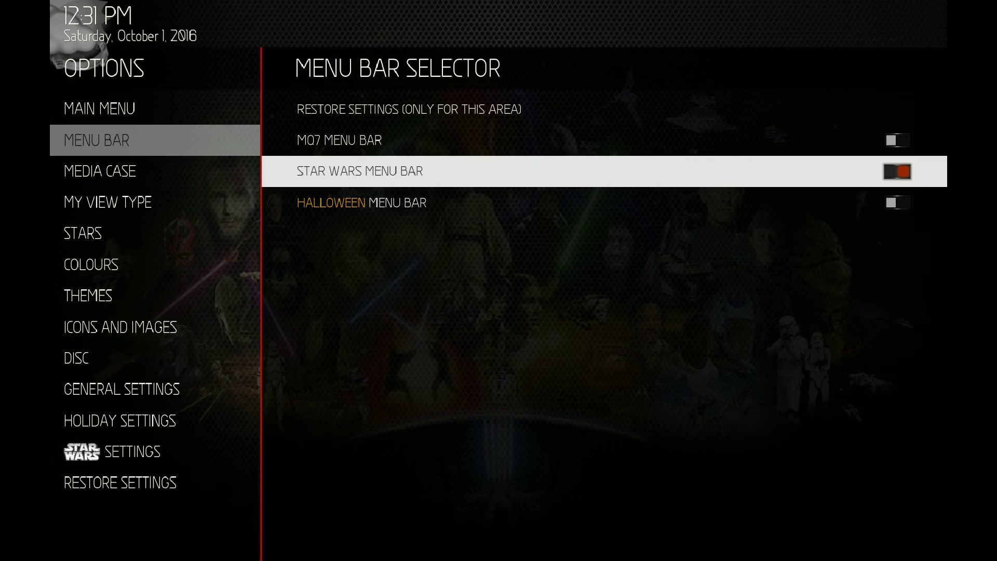
pyautogui.press('Down')
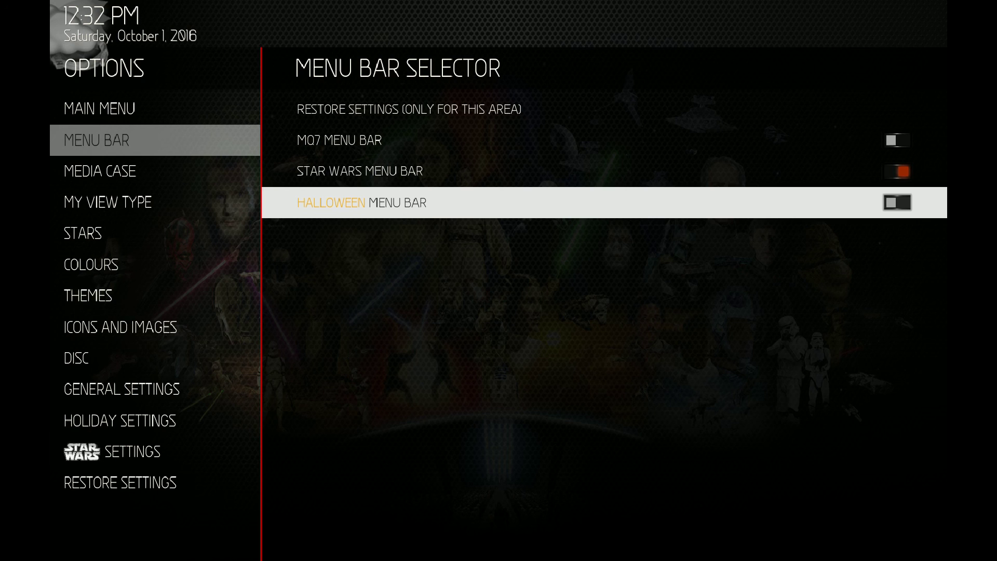
pyautogui.click(605, 140)
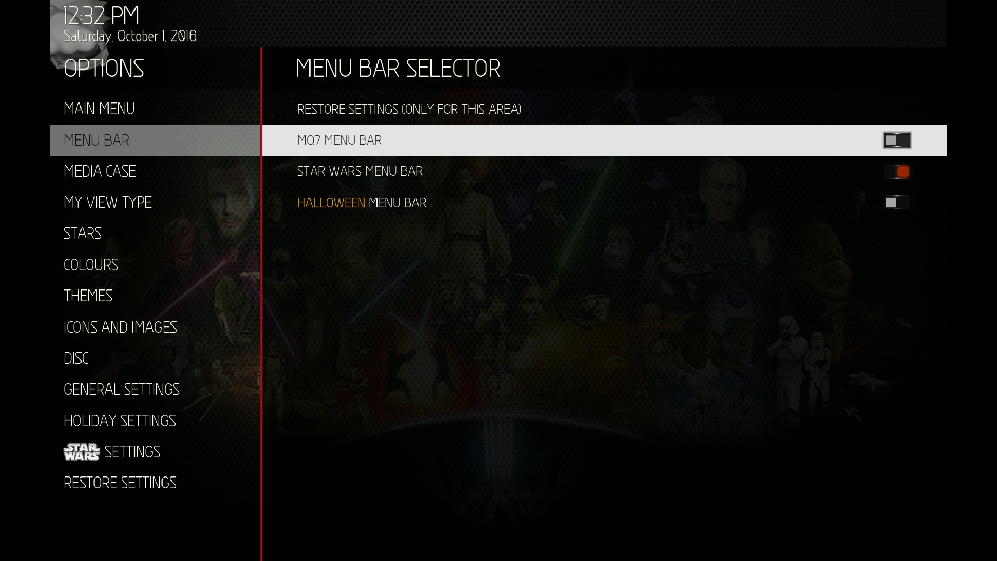
pyautogui.press('Left')
pyautogui.press('Up')
pyautogui.press('Up')
pyautogui.press('Up')
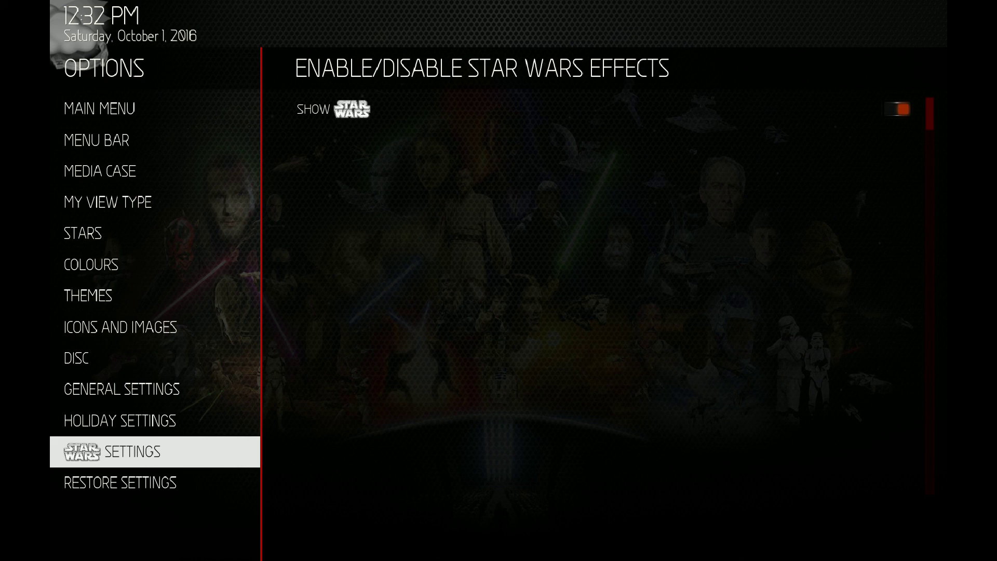
pyautogui.press('Down')
pyautogui.press('Down')
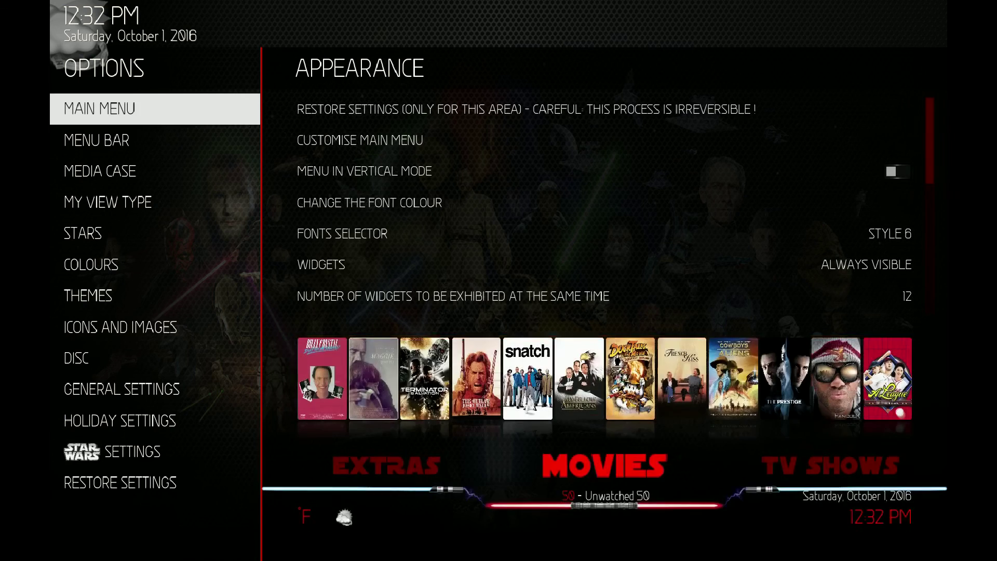
pyautogui.press('Down')
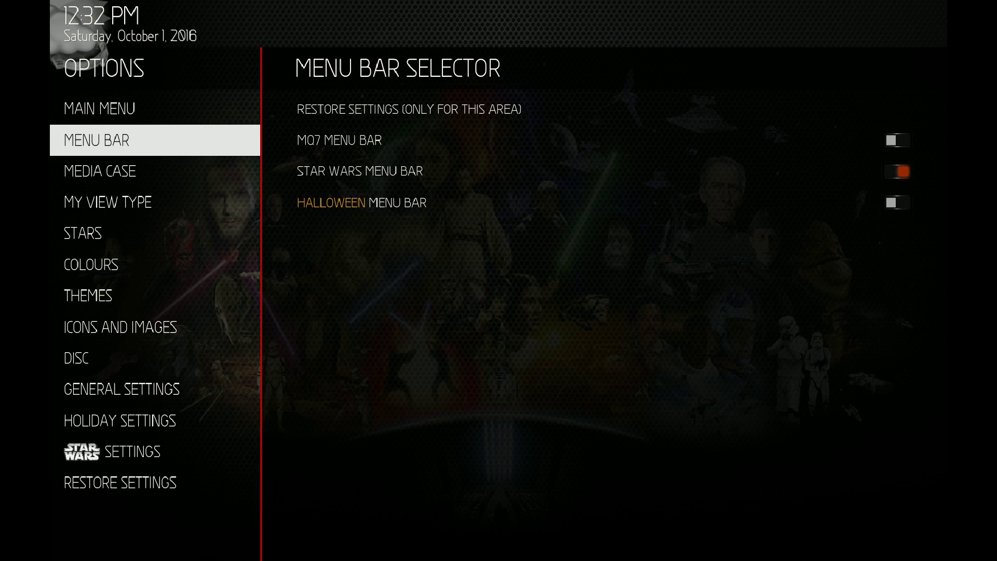